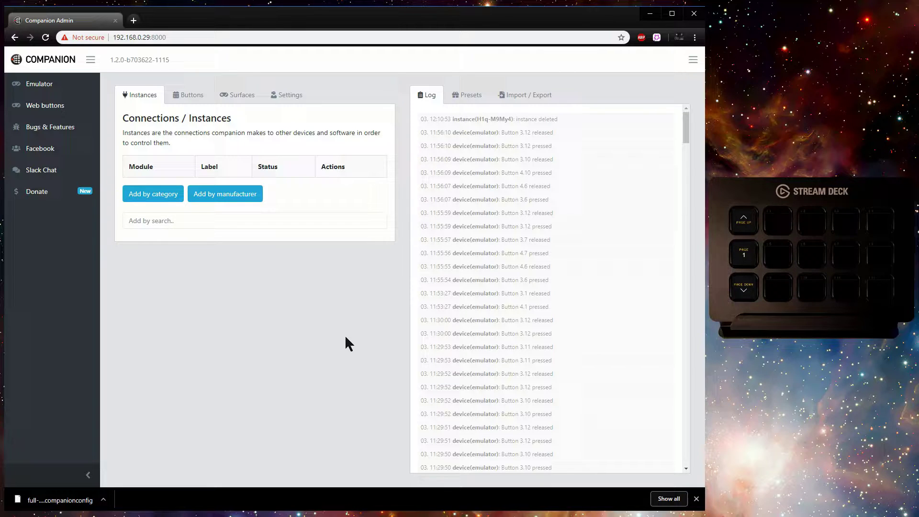
Add an Irisdown Countdown Timer connection with target IP 192.168.0.37.
{"action": "left_click", "coordinate": [165, 196]}
{"action": "mouse_move", "coordinate": [159, 223]}
{"action": "mouse_move", "coordinate": [162, 380]}
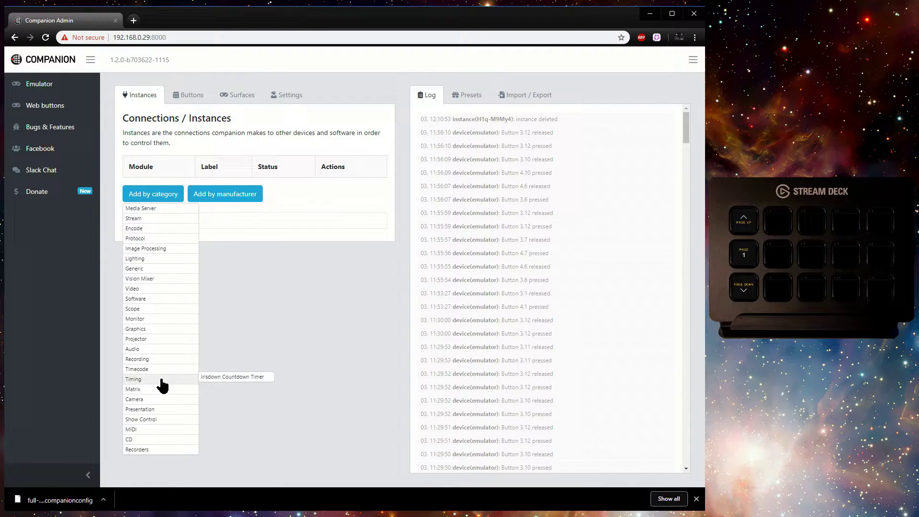
{"action": "left_click", "coordinate": [219, 377]}
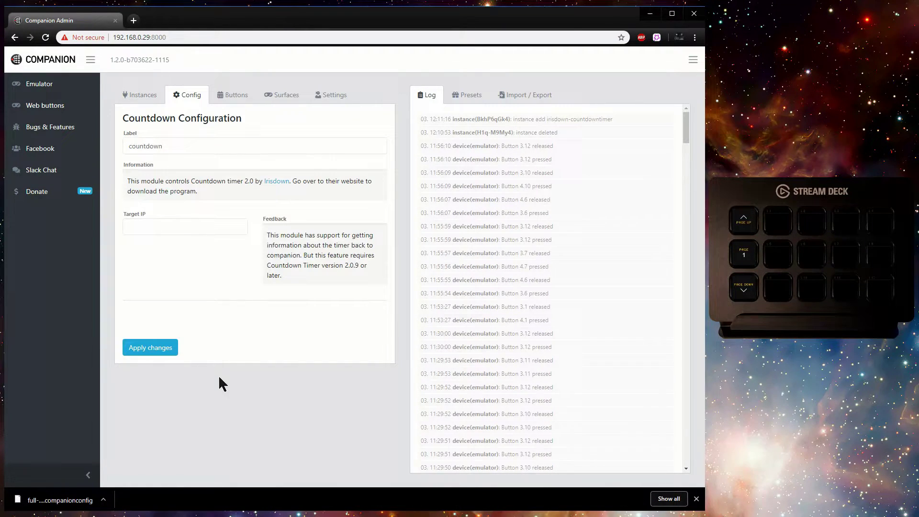
{"action": "left_click", "coordinate": [204, 228]}
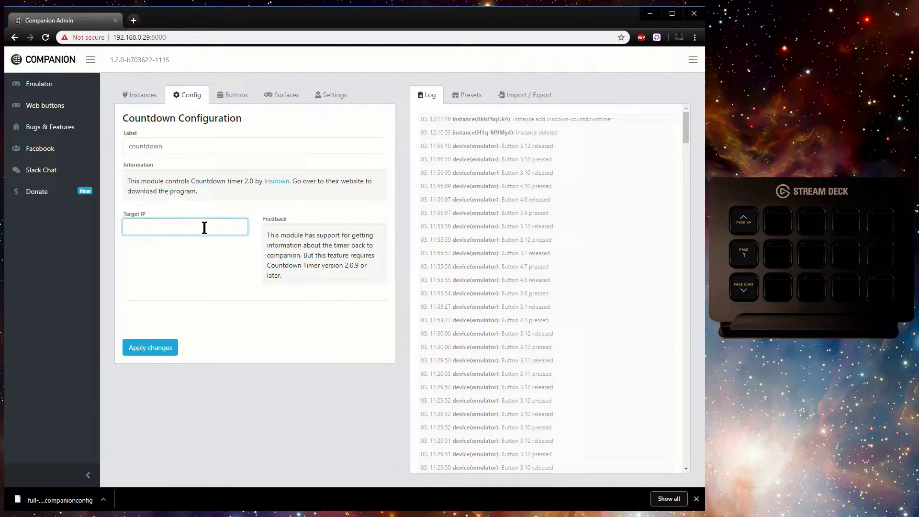
{"action": "type", "text": "192.168.0.37"}
{"action": "left_click", "coordinate": [157, 353]}
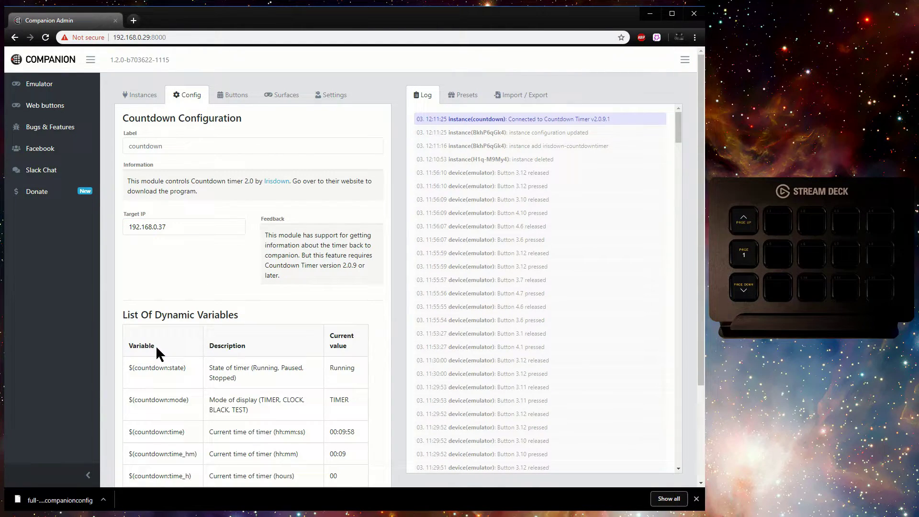
Scroll down through the countdown connection's dynamic variables table.
{"action": "scroll", "coordinate": [185, 324], "scroll_direction": "down", "scroll_amount": 3}
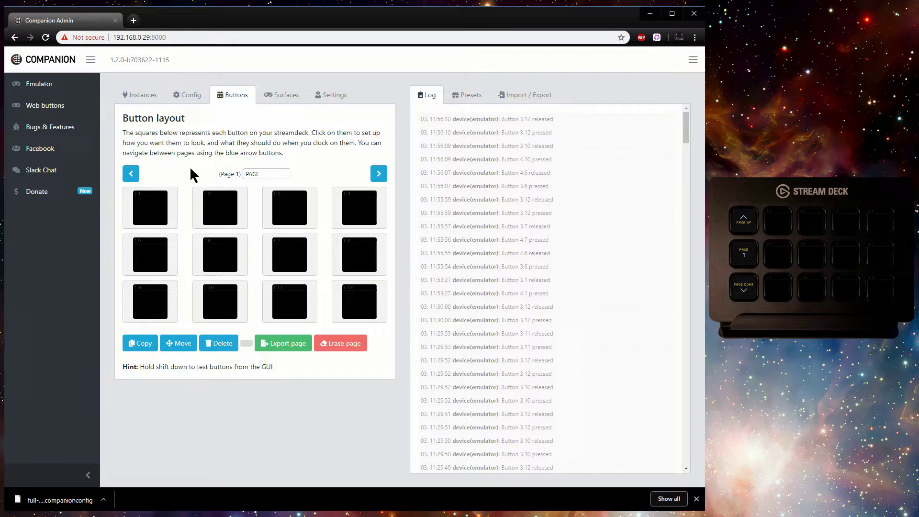
Make button 1.1 a text button showing $(countdown:time) at 18pt font size.
{"action": "left_click", "coordinate": [148, 217]}
{"action": "left_click", "coordinate": [172, 141]}
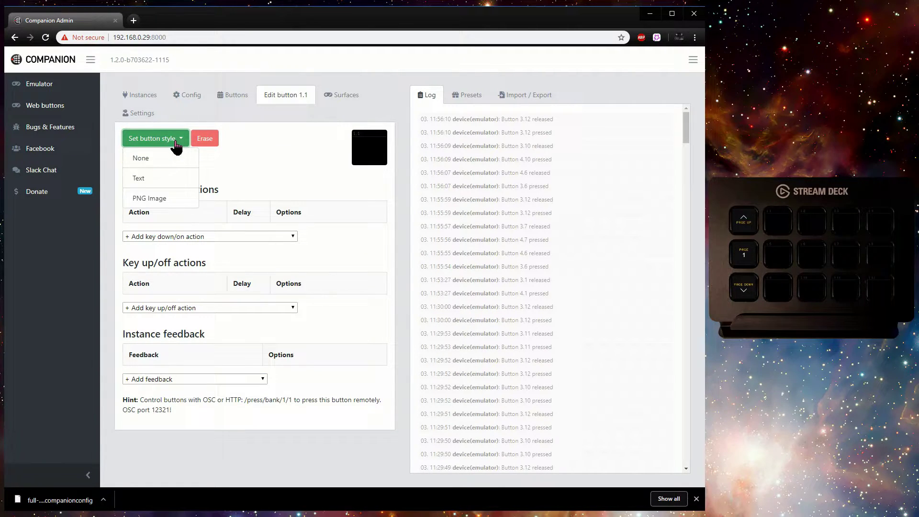
{"action": "left_click", "coordinate": [162, 178]}
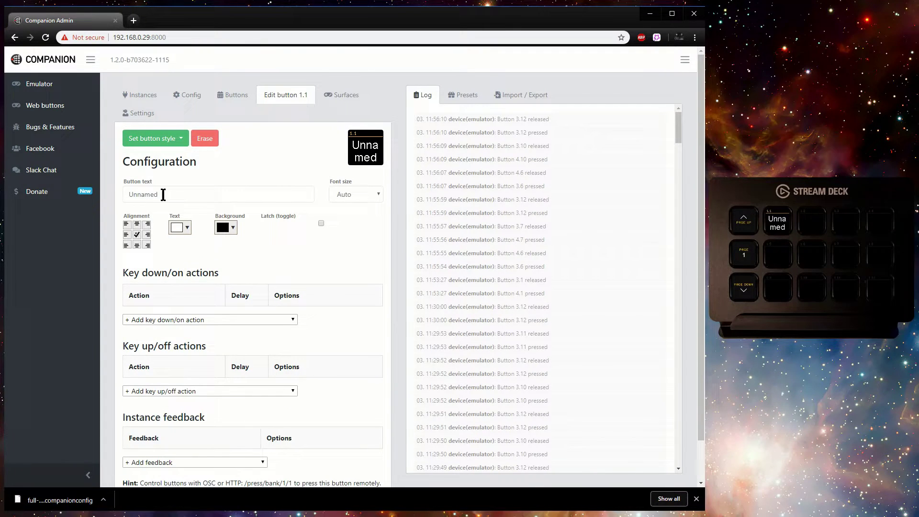
{"action": "double_click", "coordinate": [140, 194]}
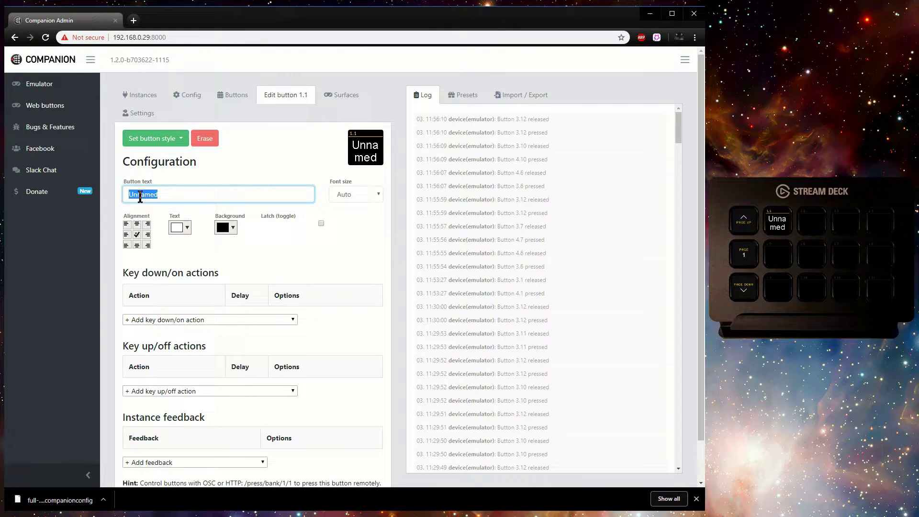
{"action": "key", "text": "BackSpace"}
{"action": "type", "text": "$(countdown:time)"}
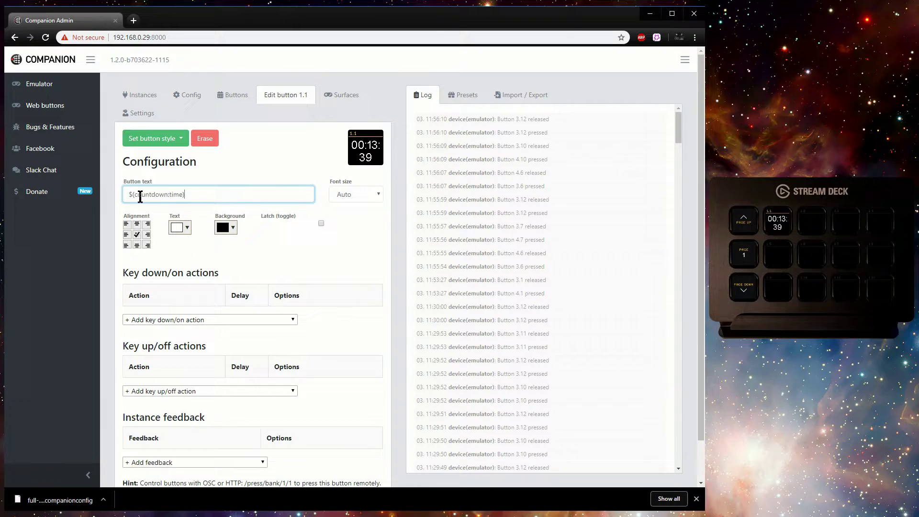
{"action": "left_click", "coordinate": [333, 191]}
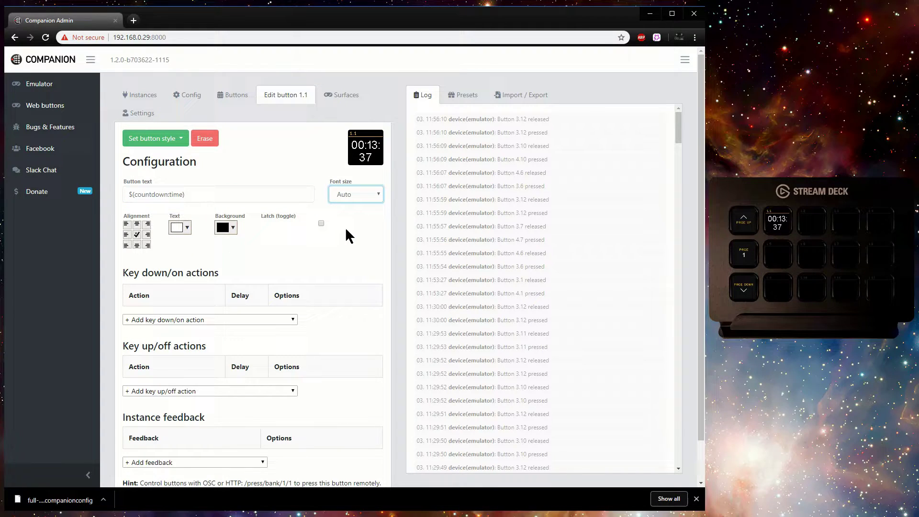
{"action": "key", "text": "Down"}
{"action": "key", "text": "Down"}
{"action": "key", "text": "Down"}
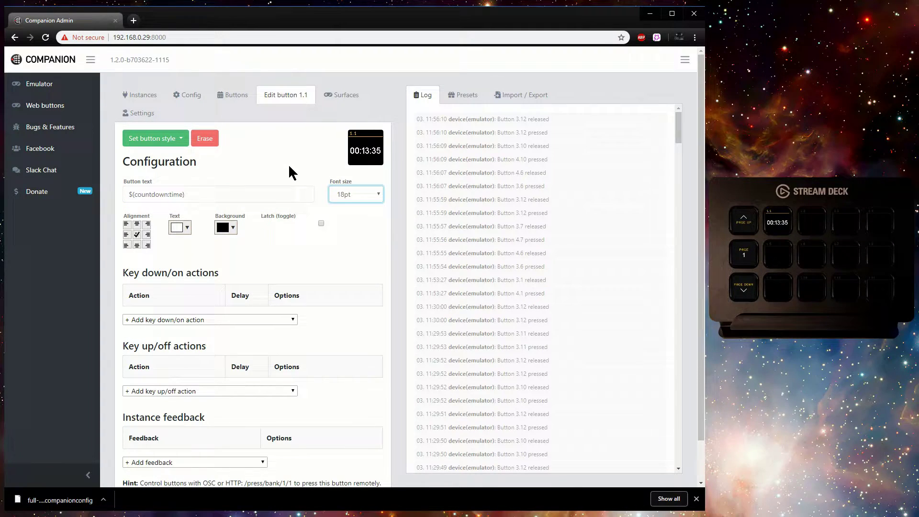
{"action": "left_click", "coordinate": [231, 95]}
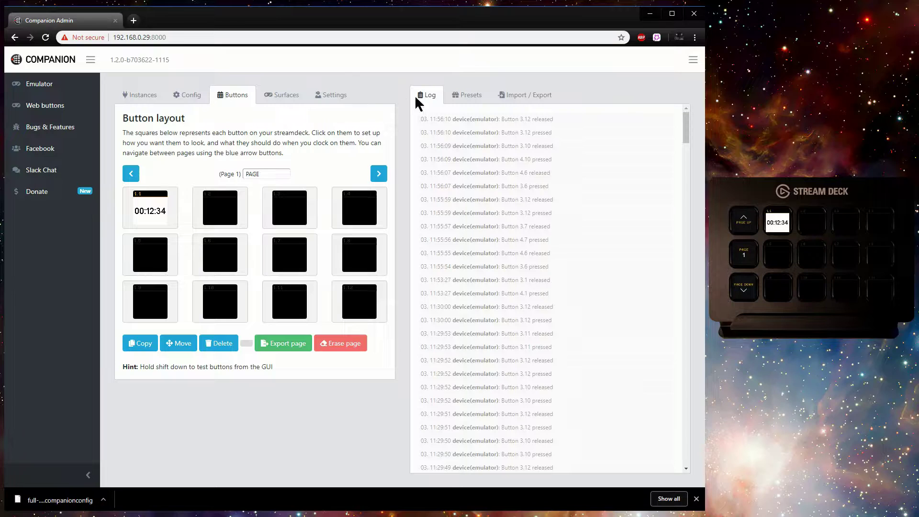
Place the Timer control GO, PAUSE and RESET presets on buttons 1.12, 1.11 and 1.10.
{"action": "left_click", "coordinate": [468, 97]}
{"action": "left_click", "coordinate": [509, 138]}
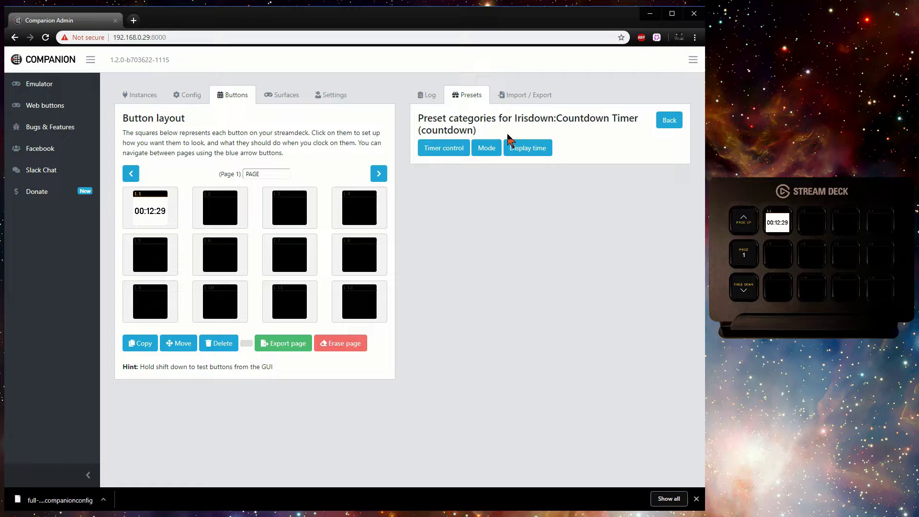
{"action": "left_click", "coordinate": [454, 152]}
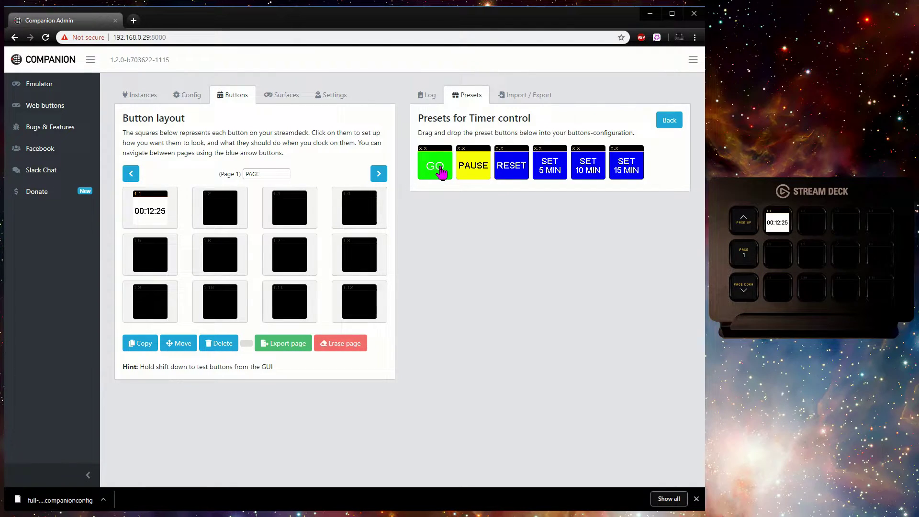
{"action": "left_click_drag", "start_coordinate": [450, 157], "coordinate": [374, 302]}
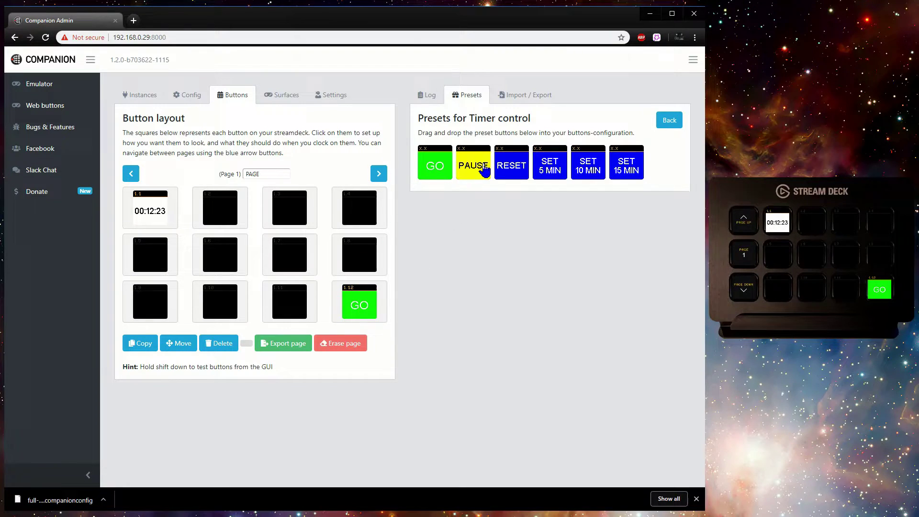
{"action": "left_click_drag", "start_coordinate": [479, 167], "coordinate": [300, 308]}
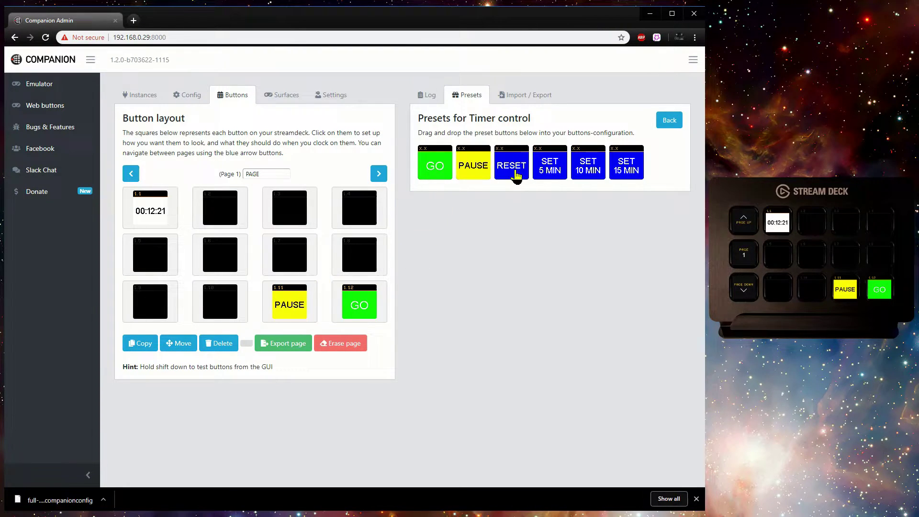
{"action": "left_click_drag", "start_coordinate": [512, 167], "coordinate": [227, 306]}
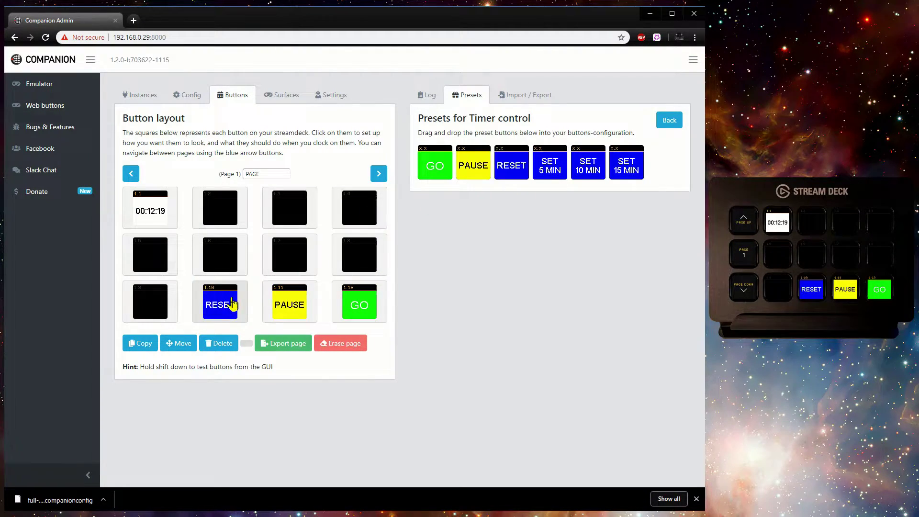
Place the SET 5, 10 and 15 MIN presets on buttons 1.2, 1.3 and 1.4.
{"action": "left_click_drag", "start_coordinate": [549, 168], "coordinate": [220, 215]}
{"action": "left_click_drag", "start_coordinate": [588, 166], "coordinate": [296, 216]}
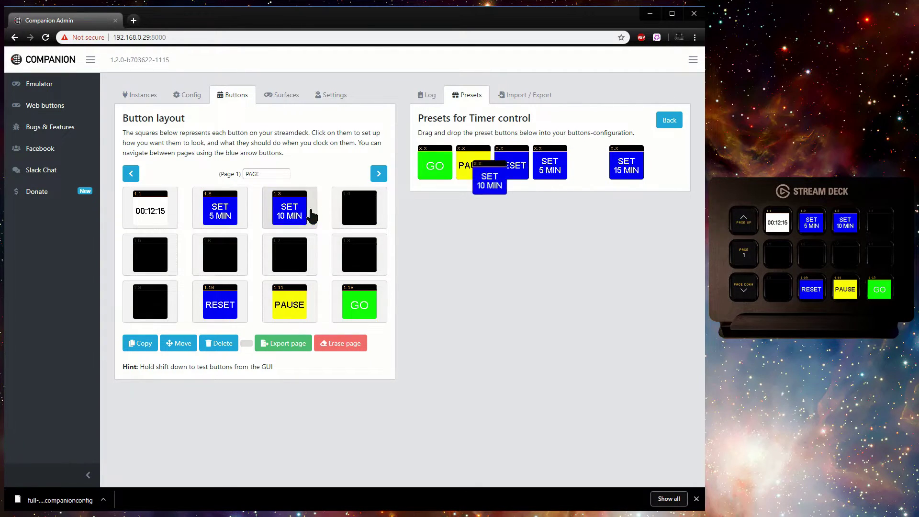
{"action": "left_click_drag", "start_coordinate": [616, 158], "coordinate": [355, 215]}
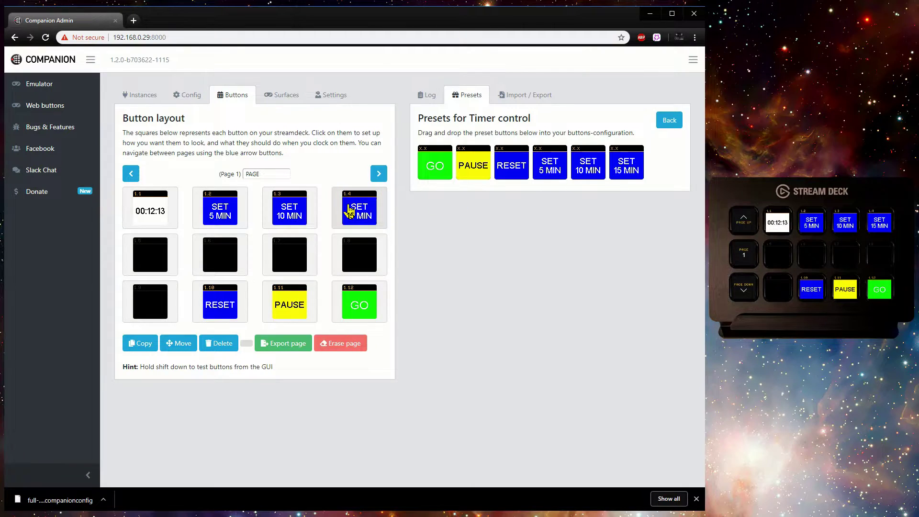
{"action": "left_click", "coordinate": [669, 120]}
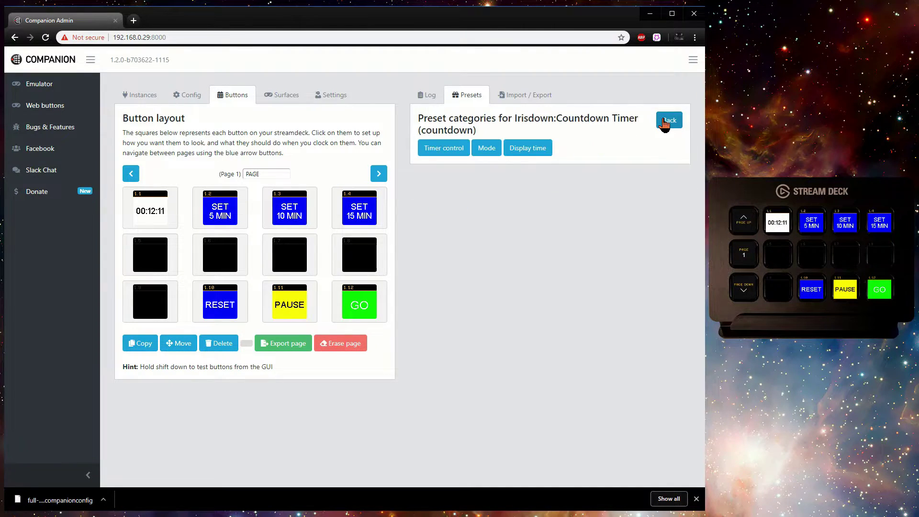
Place the Mode presets BLACK, TIMER and CLOCK on buttons 1.1, 1.5 and 1.9.
{"action": "left_click", "coordinate": [486, 149]}
{"action": "left_click_drag", "start_coordinate": [437, 169], "coordinate": [163, 214]}
{"action": "left_click_drag", "start_coordinate": [456, 177], "coordinate": [148, 261]}
{"action": "left_click_drag", "start_coordinate": [493, 166], "coordinate": [148, 304]}
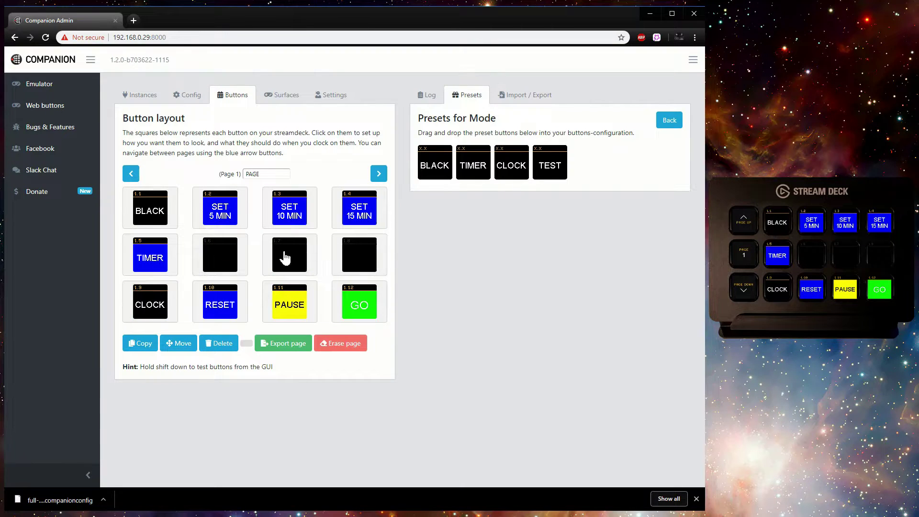
Place the Display time hours, minutes and seconds presets on buttons 1.6, 1.7 and 1.8.
{"action": "left_click", "coordinate": [666, 120]}
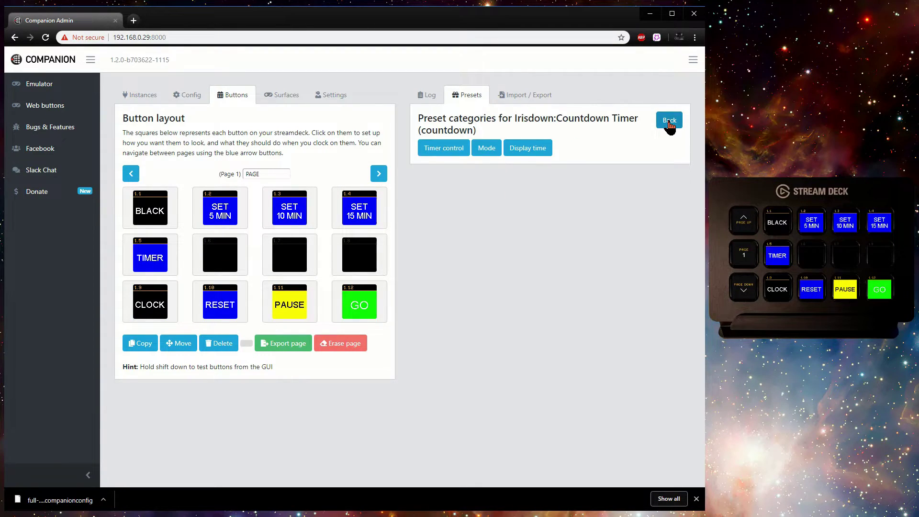
{"action": "left_click", "coordinate": [528, 150]}
{"action": "left_click_drag", "start_coordinate": [435, 166], "coordinate": [220, 254]}
{"action": "left_click_drag", "start_coordinate": [472, 172], "coordinate": [290, 255]}
{"action": "left_click_drag", "start_coordinate": [506, 175], "coordinate": [359, 256]}
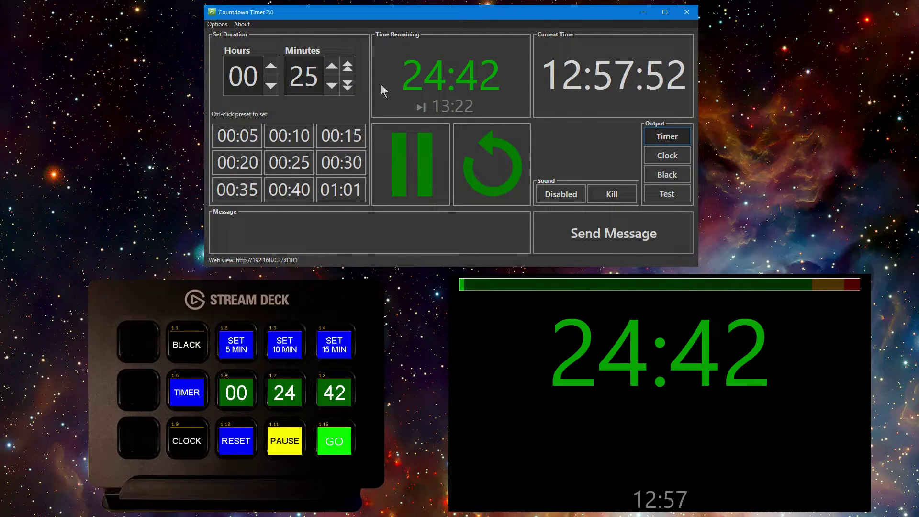
Switch the timer output to Clock, then Black, then back to Timer.
{"action": "left_click", "coordinate": [657, 156]}
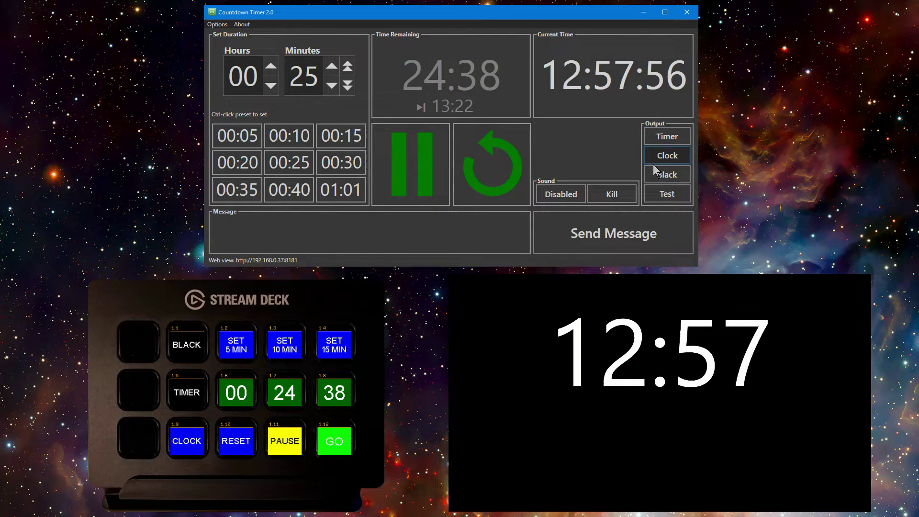
{"action": "left_click", "coordinate": [661, 178]}
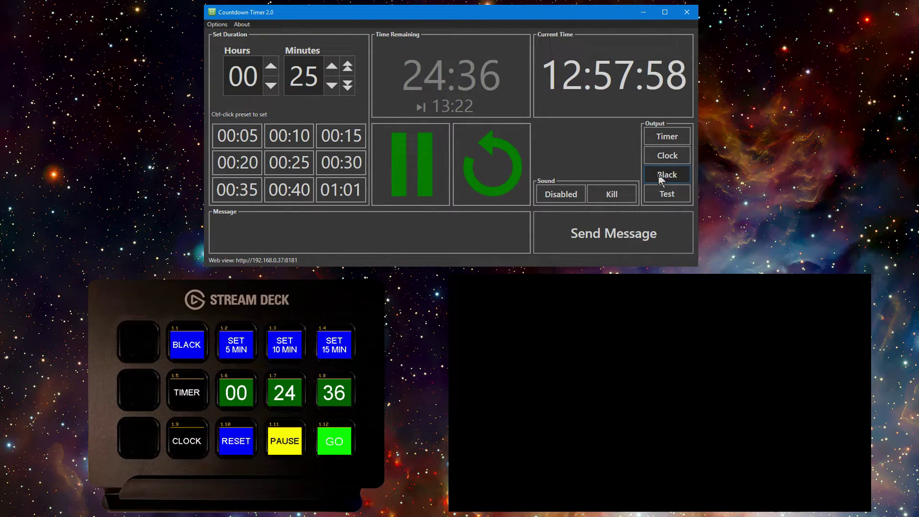
{"action": "left_click", "coordinate": [665, 138]}
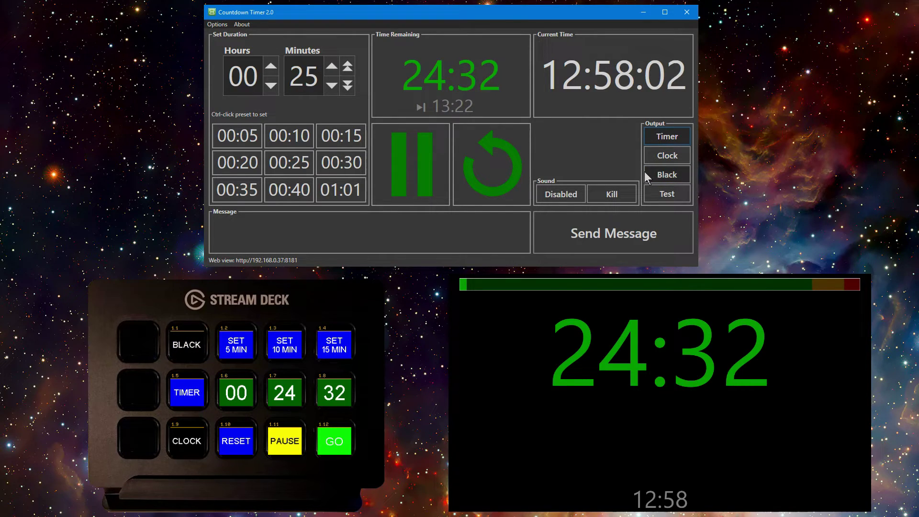
Reset the countdown, start it running, then reset it with R so it stops.
{"action": "left_click", "coordinate": [492, 168]}
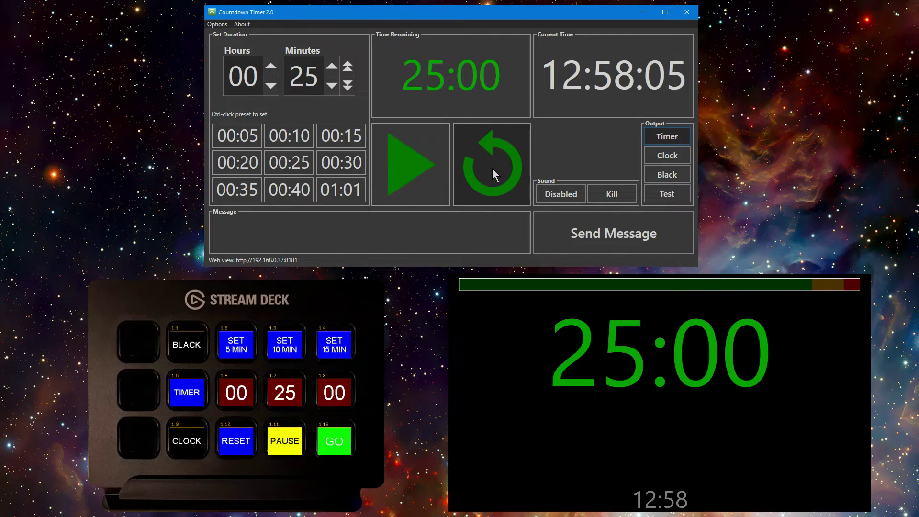
{"action": "left_click", "coordinate": [406, 166]}
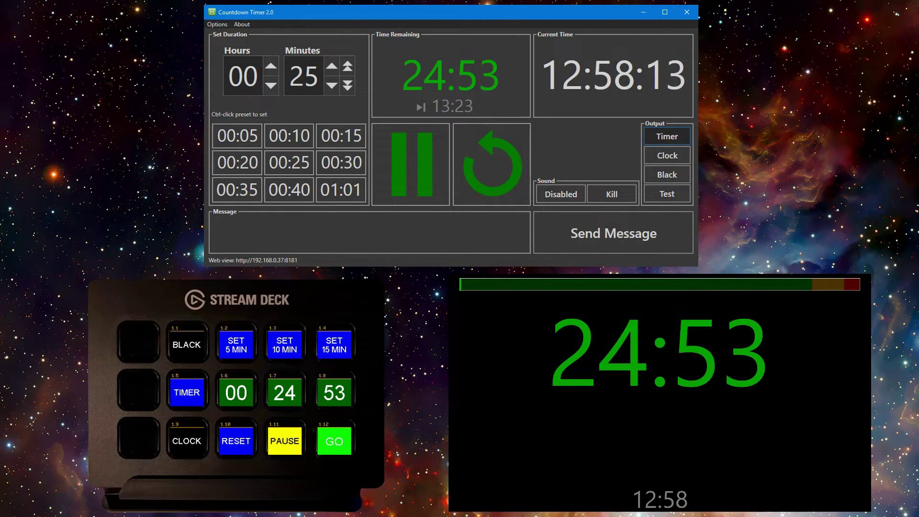
{"action": "key", "text": "r"}
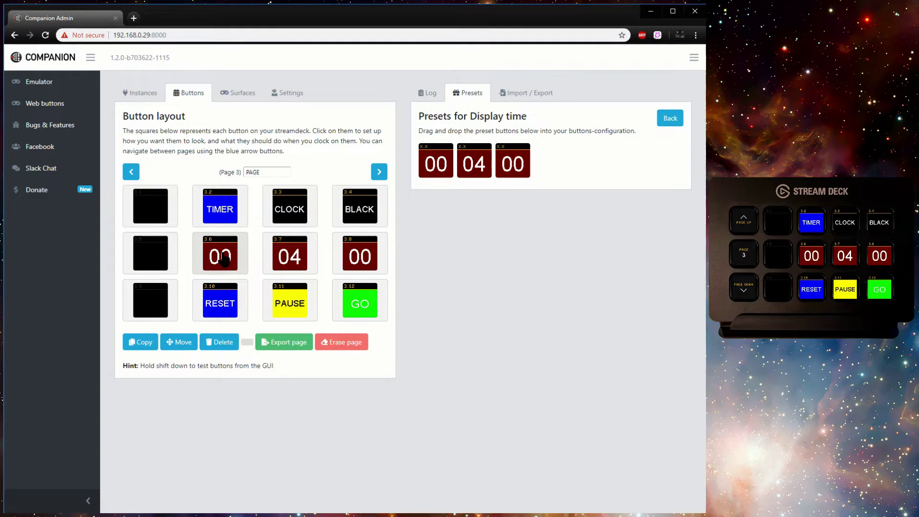
Give button 3.6 an 'internal: Set surface to page' key-down action targeting Page 4.
{"action": "left_click", "coordinate": [221, 257]}
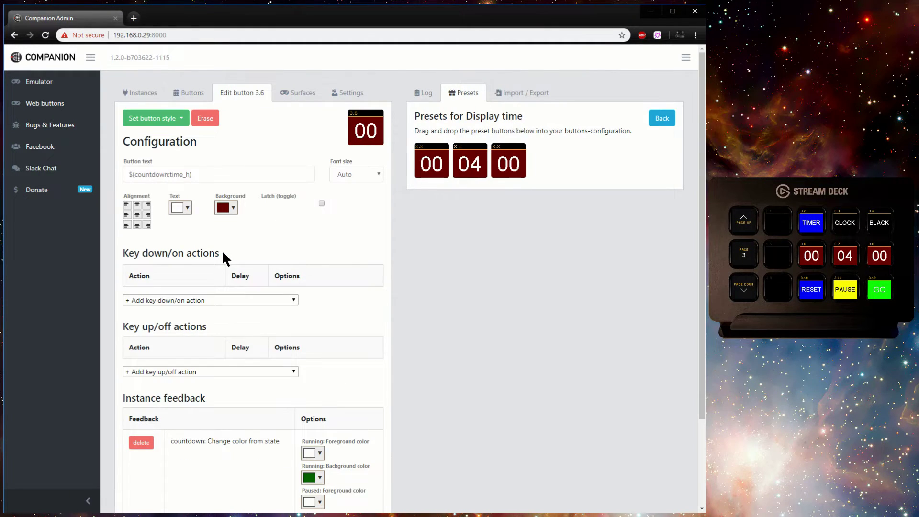
{"action": "left_click", "coordinate": [242, 300]}
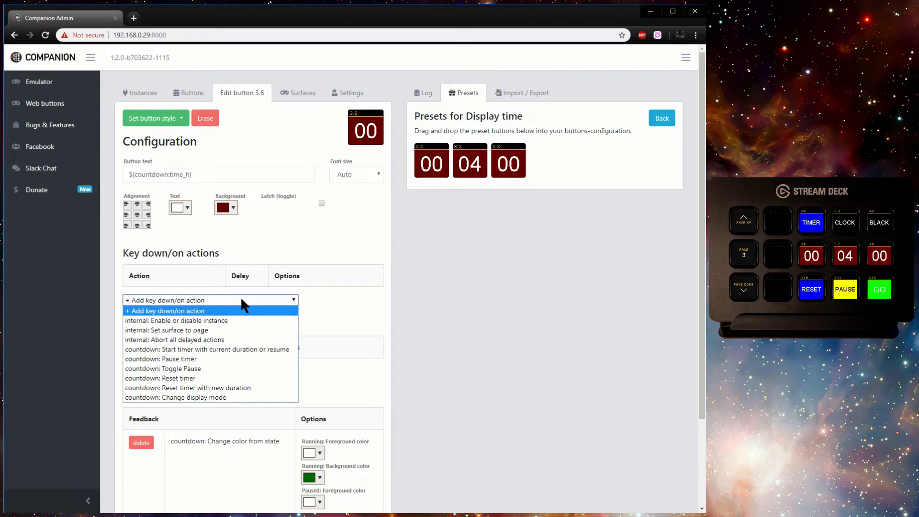
{"action": "left_click", "coordinate": [234, 328]}
{"action": "left_click", "coordinate": [326, 333]}
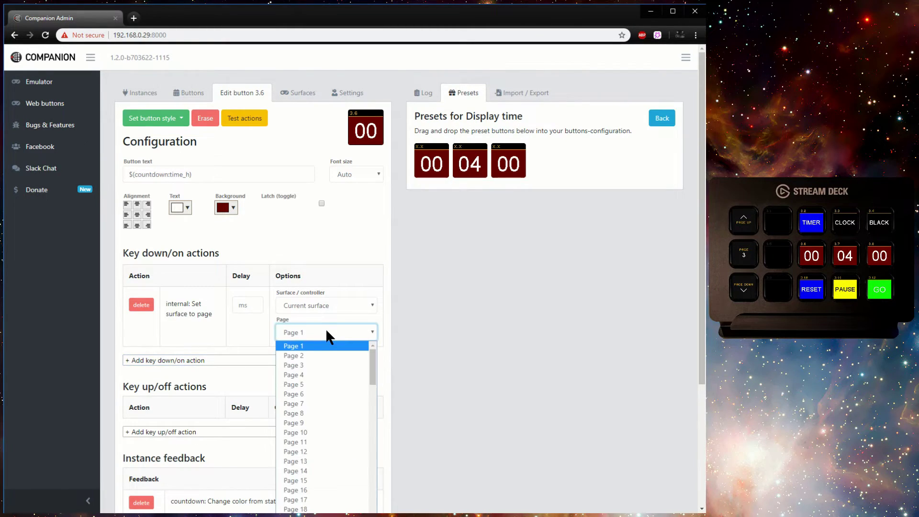
{"action": "left_click", "coordinate": [328, 375]}
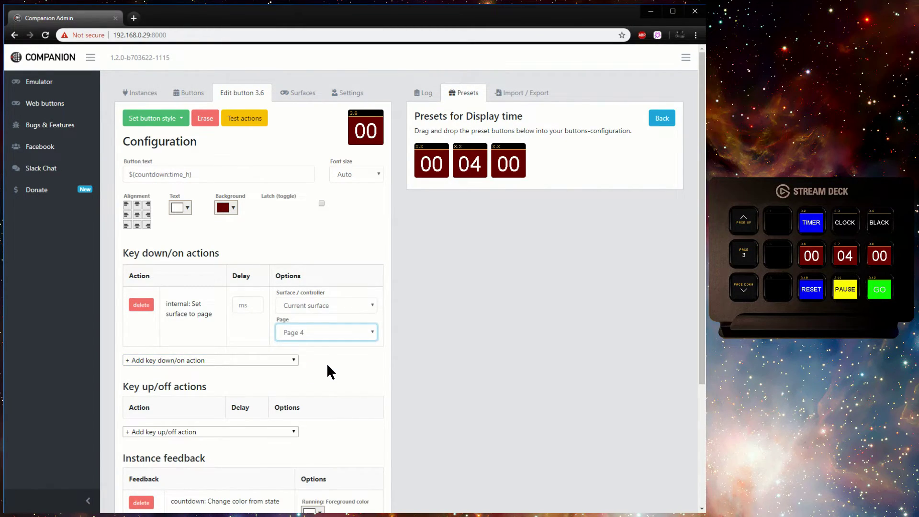
{"action": "left_click", "coordinate": [193, 96]}
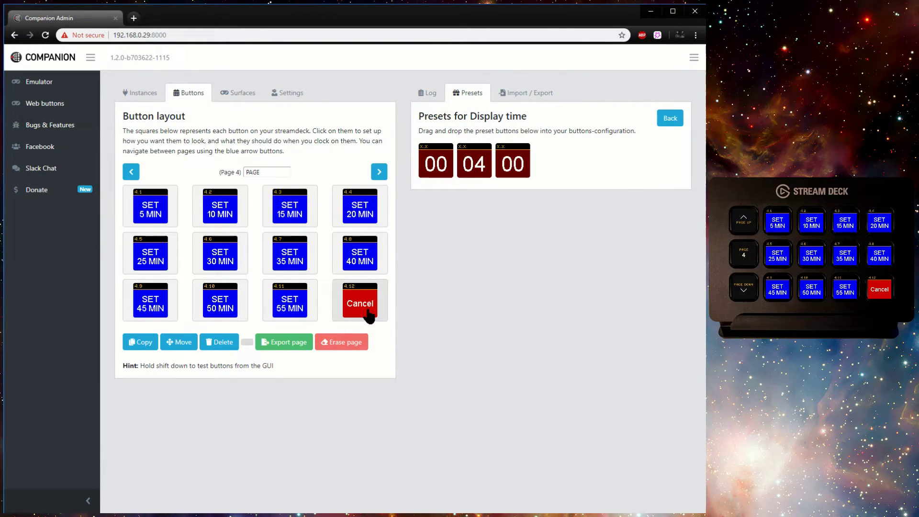
Add an 'internal: Set surface to page' action to SET 5 MIN button 4.1, targeting Page 3.
{"action": "left_click", "coordinate": [160, 207]}
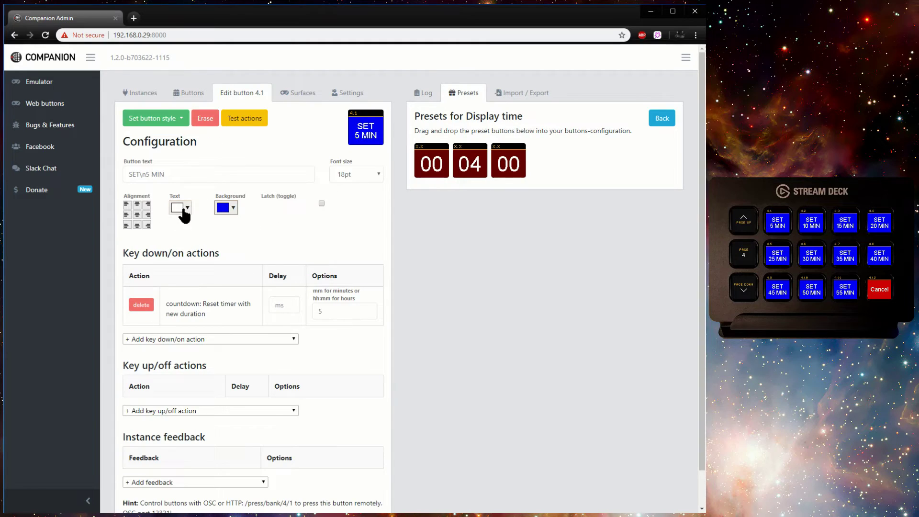
{"action": "left_click", "coordinate": [256, 338]}
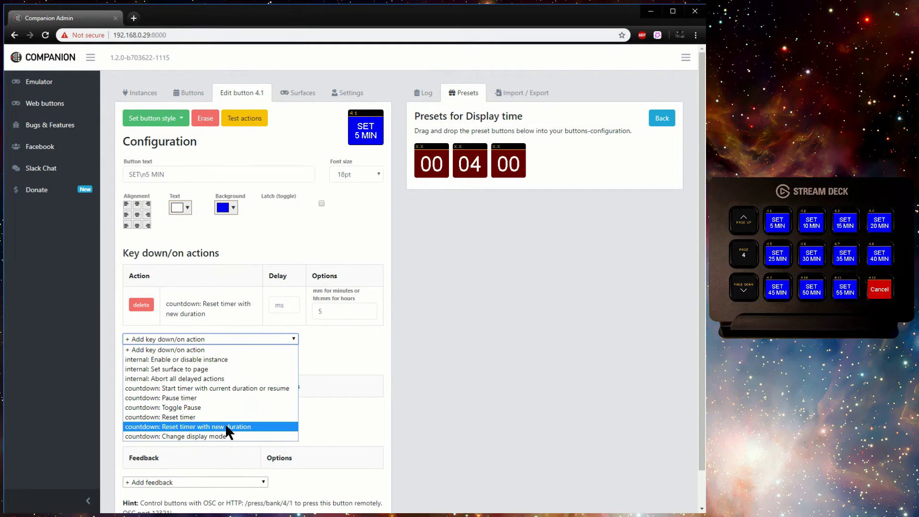
{"action": "left_click", "coordinate": [226, 360]}
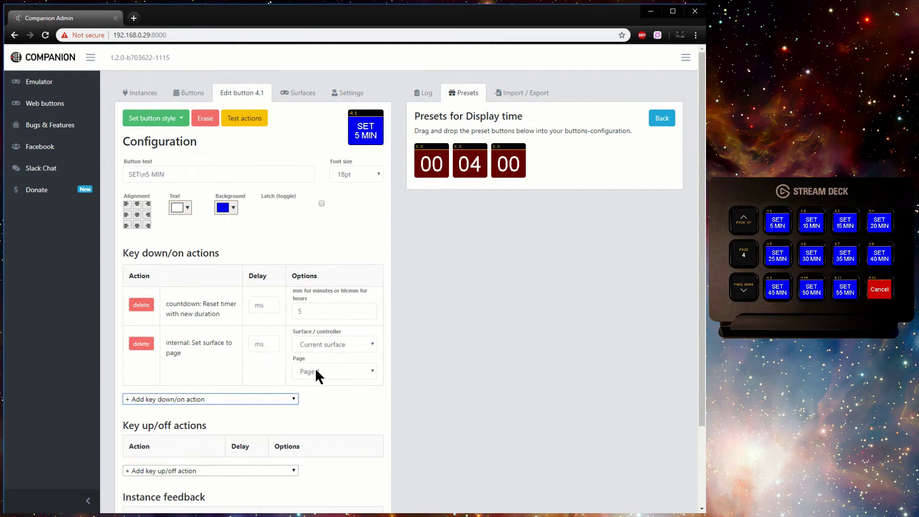
{"action": "left_click", "coordinate": [327, 372]}
{"action": "left_click", "coordinate": [328, 412]}
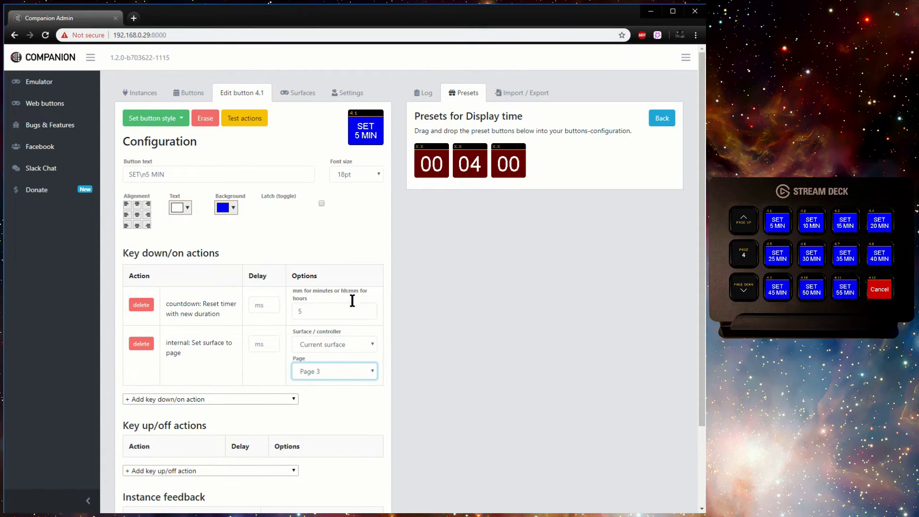
Return to the Buttons tab's button layout grid.
{"action": "left_click", "coordinate": [193, 94]}
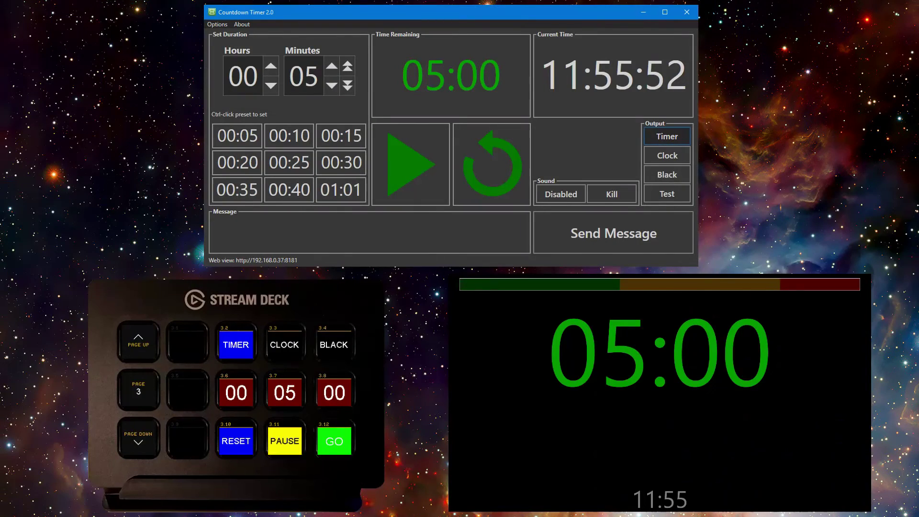